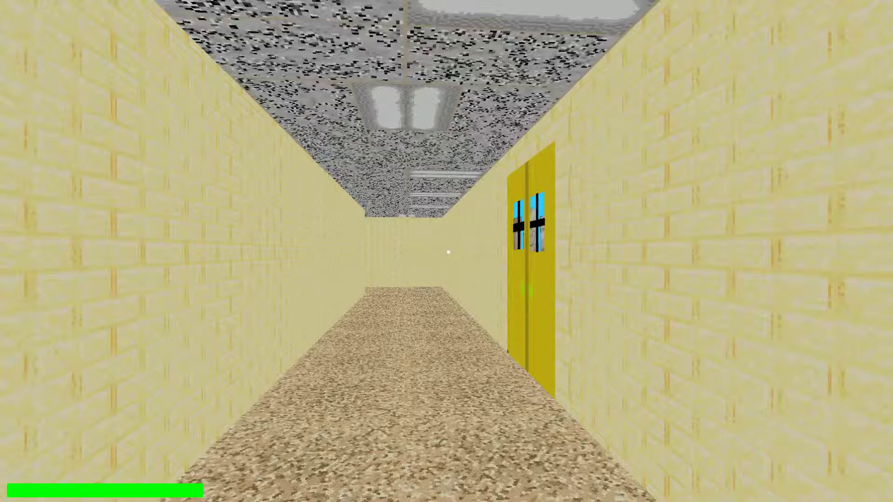
Walk down the yellow-brick corridor past the yellow doors to the 'first Strike' dead end.
key("w")
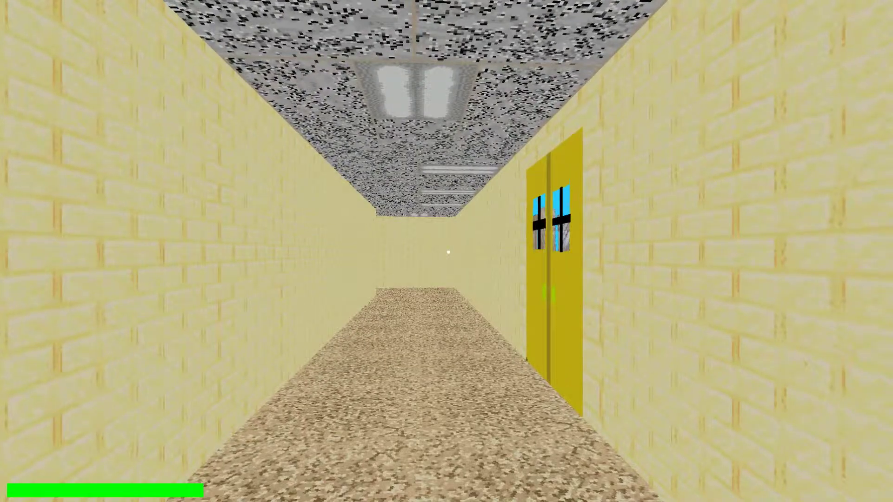
key("w")
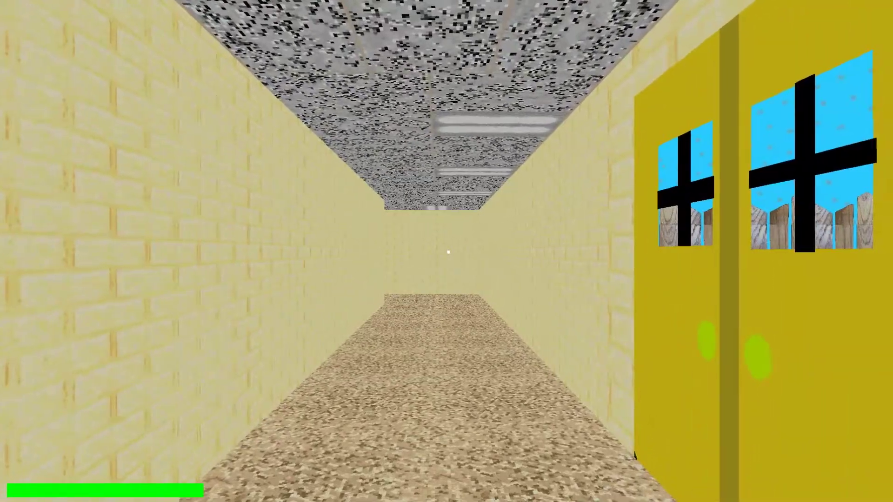
key("w")
key("w")
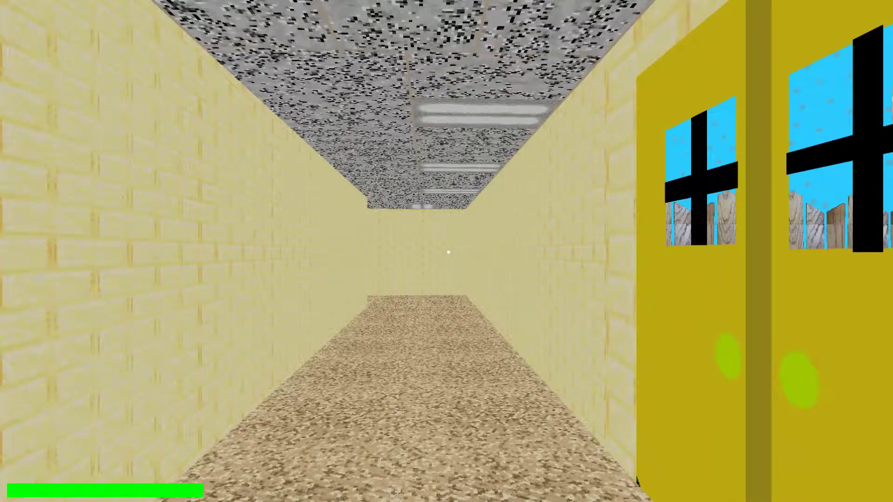
key("w")
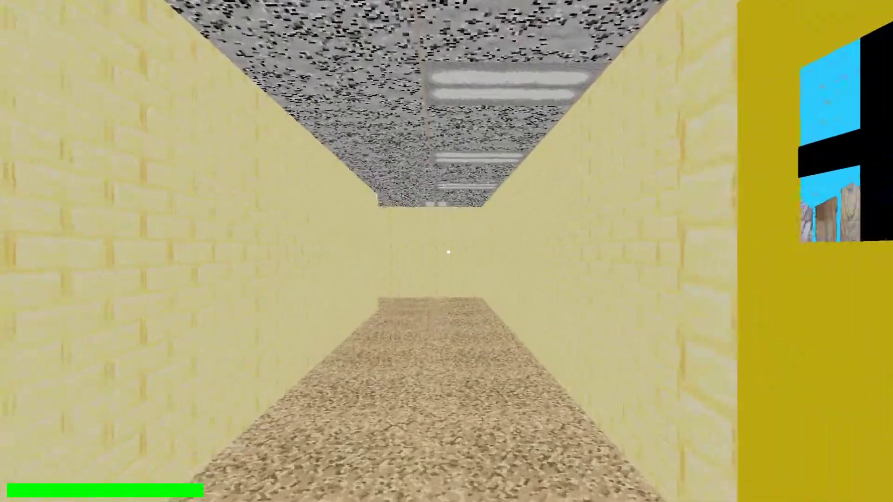
key("w")
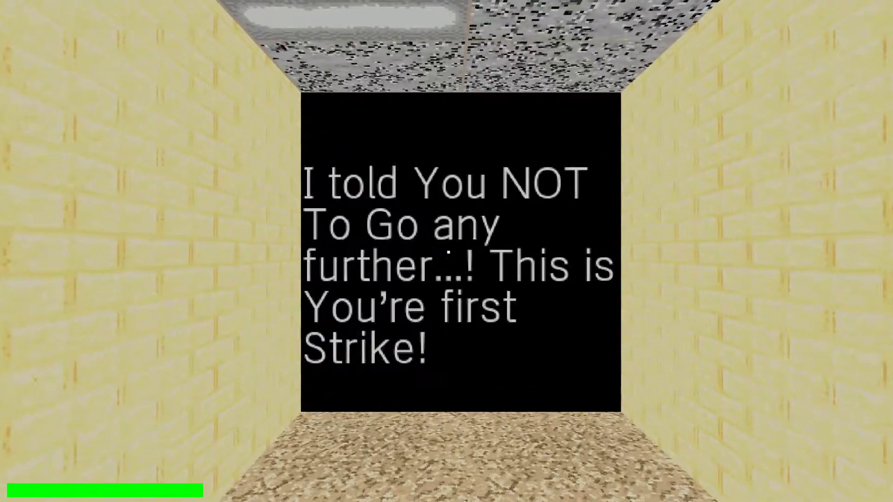
Walk past the 'first Strike' and 'STOP!!! Last Strike' posters into the next corridor.
key("w")
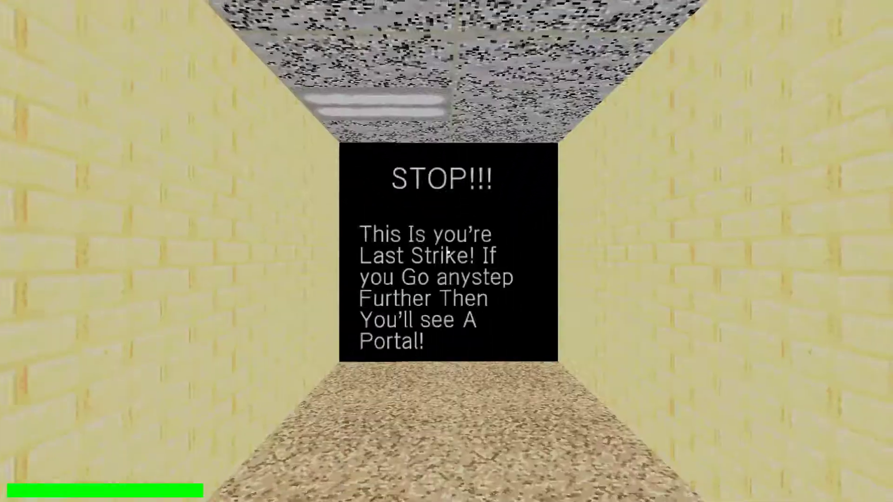
key("w")
key("w")
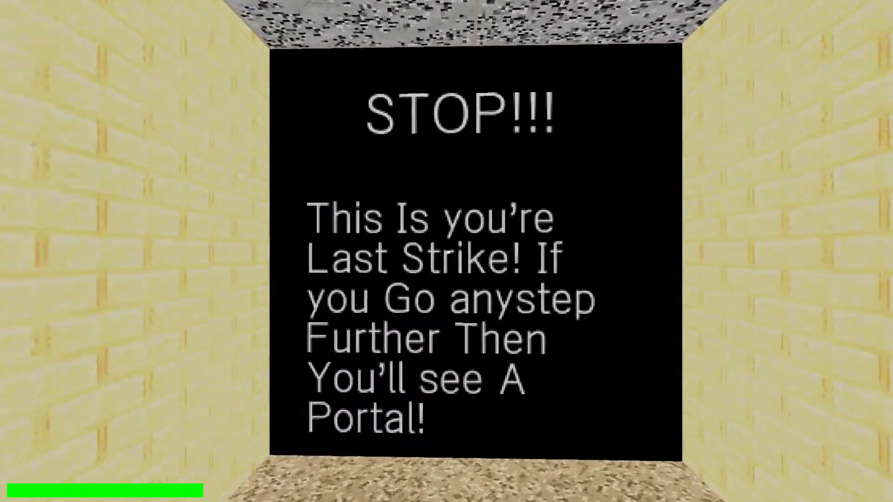
key("w")
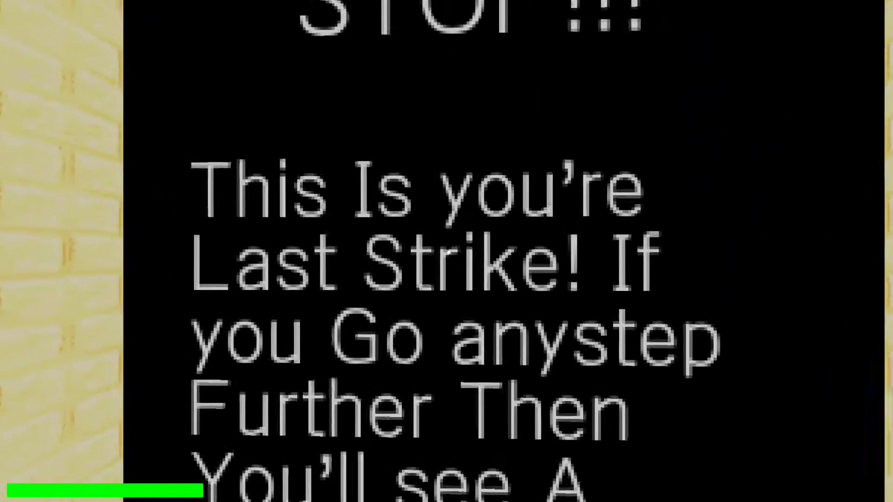
key("w")
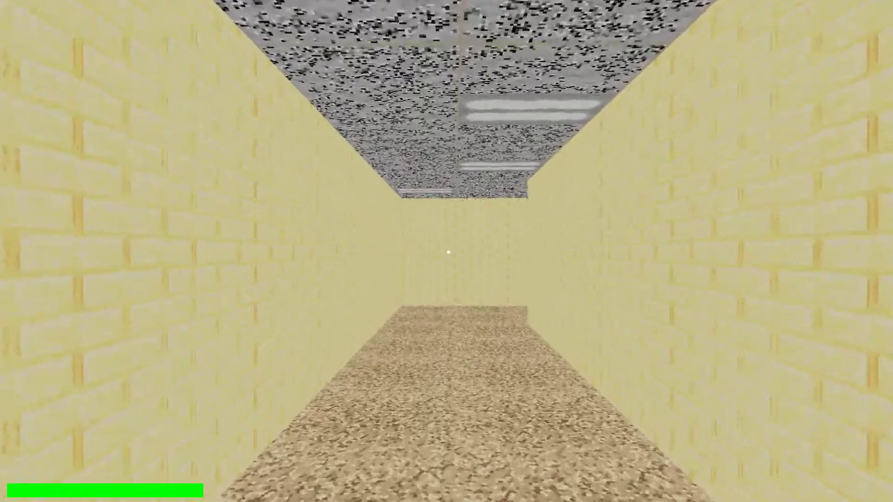
Go outside through the yellow doors to the bus and Donkey Kong, starting the forest round.
key("shift+w")
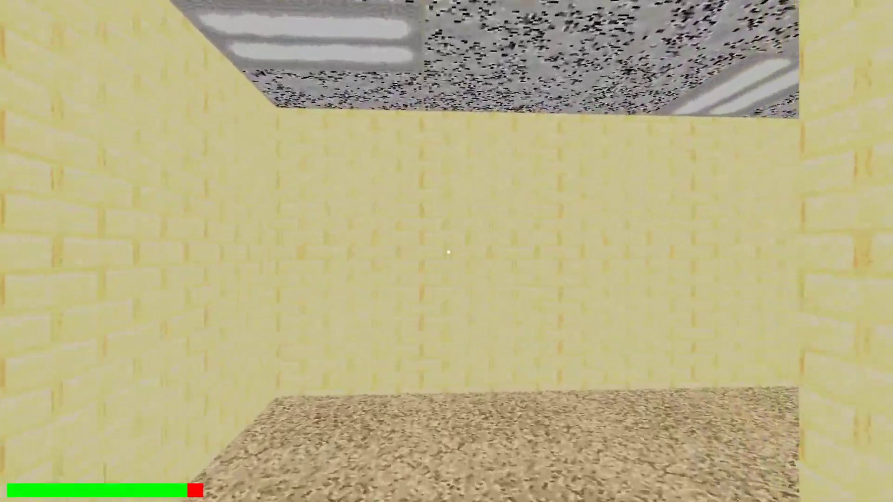
key("w")
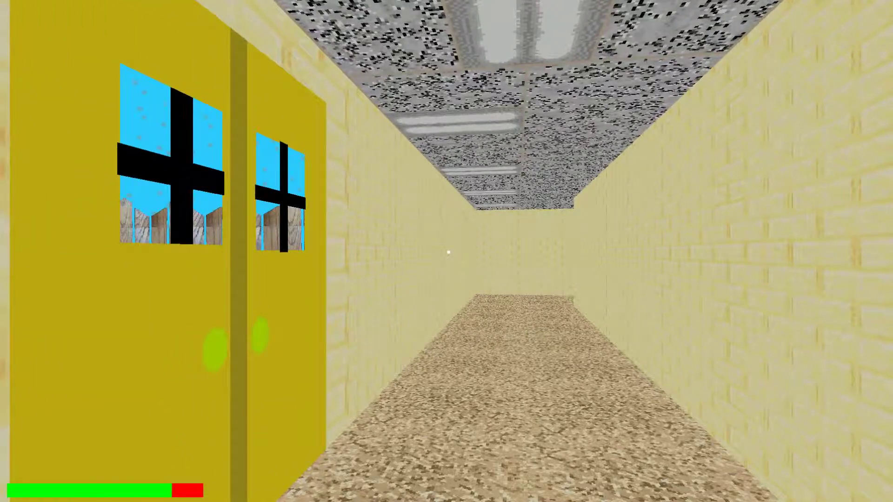
key("w")
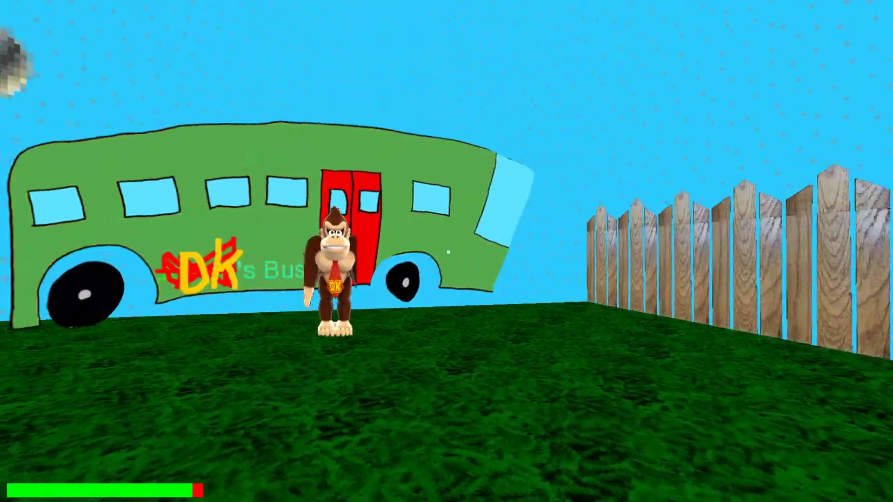
key("w")
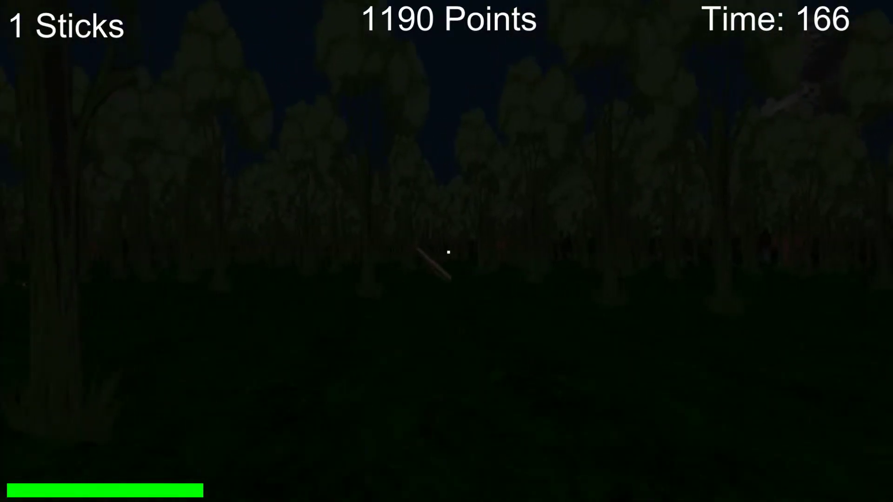
Pick up sticks from the forest floor and walk them into the campfire, reaching 2926 points.
left_click(448, 251)
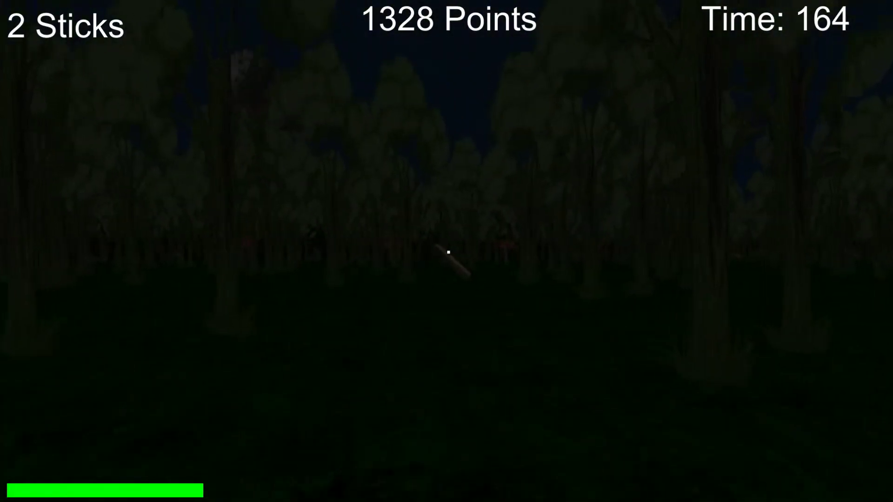
left_click(449, 252)
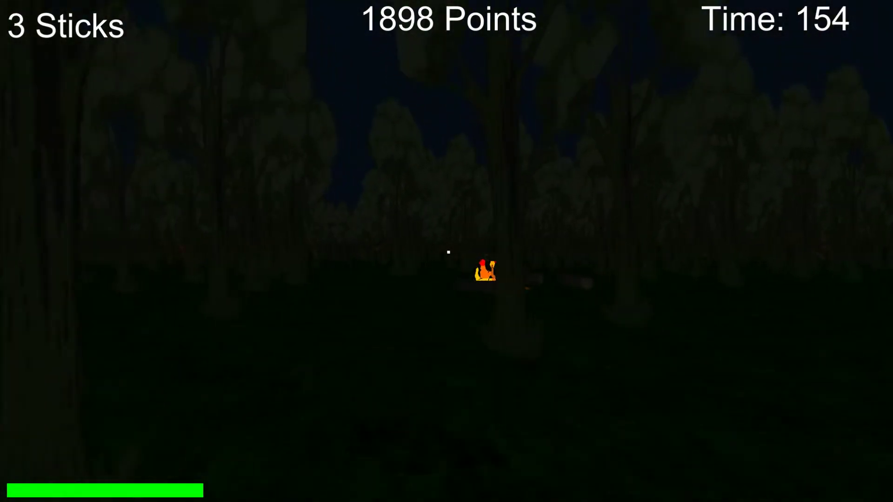
key("w")
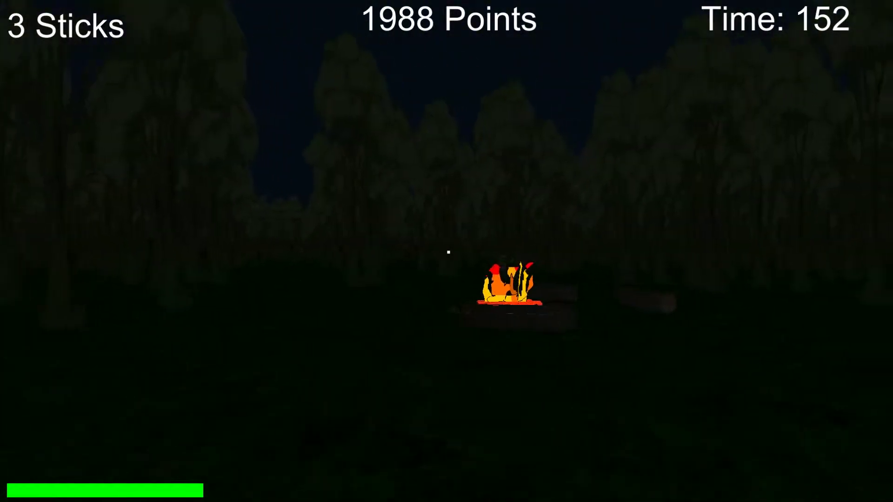
key("w")
key("w")
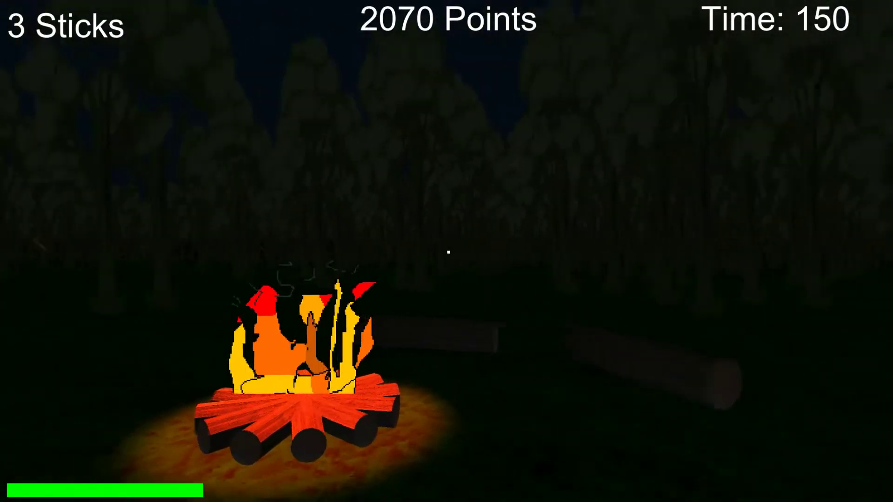
Head away from the fire into the forest and collect three sticks.
key("w")
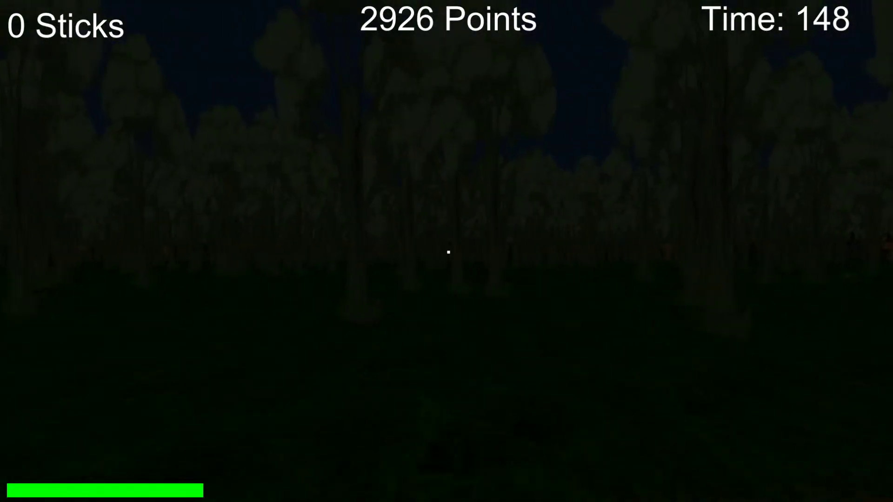
key("w")
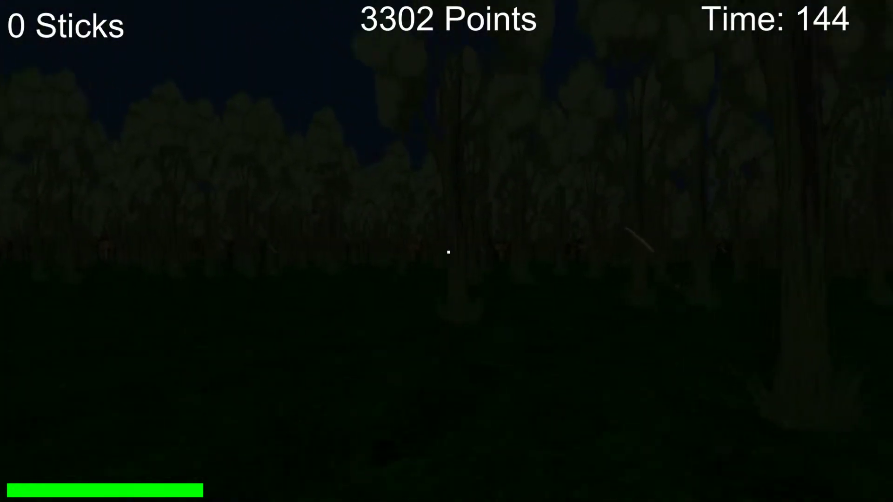
key("w")
left_click(448, 252)
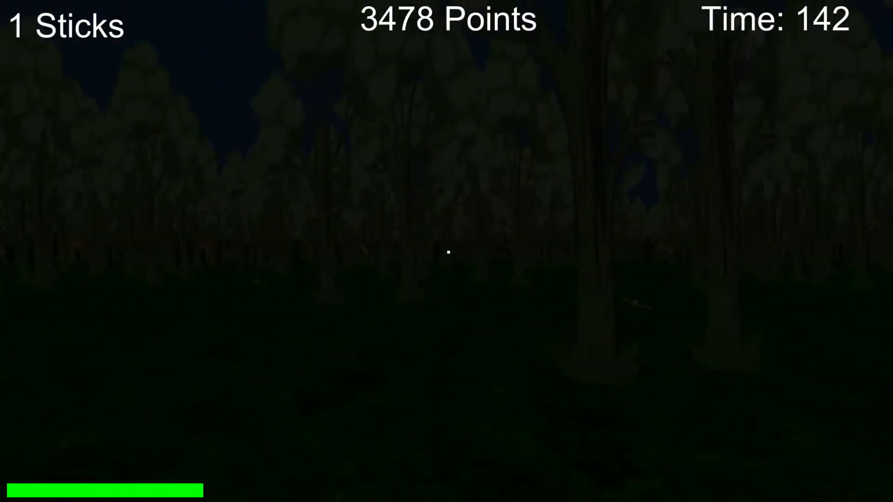
key("w")
key("w")
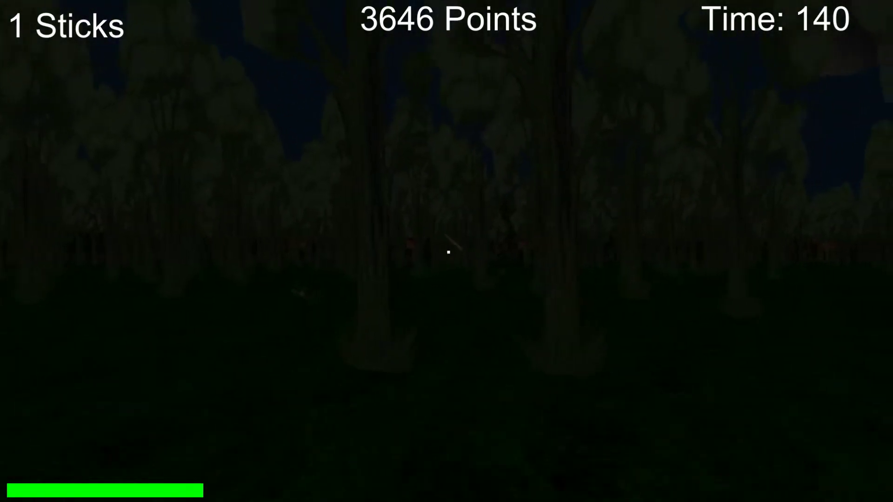
key("w")
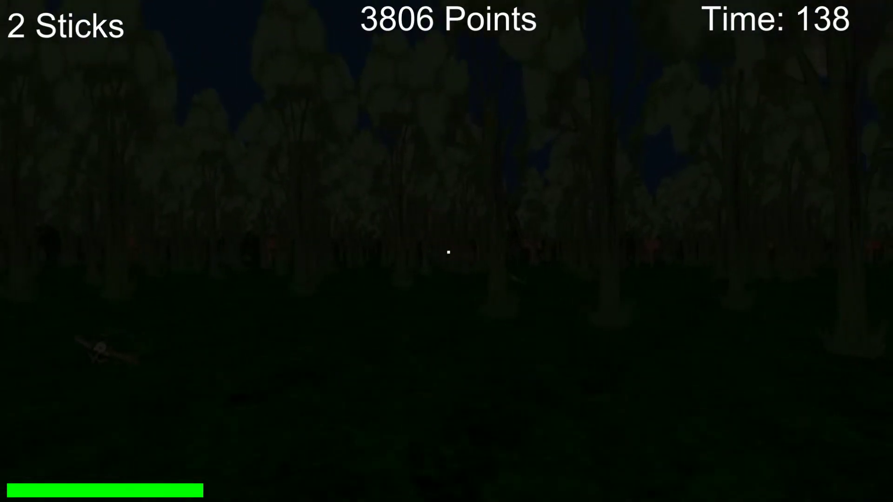
key("w")
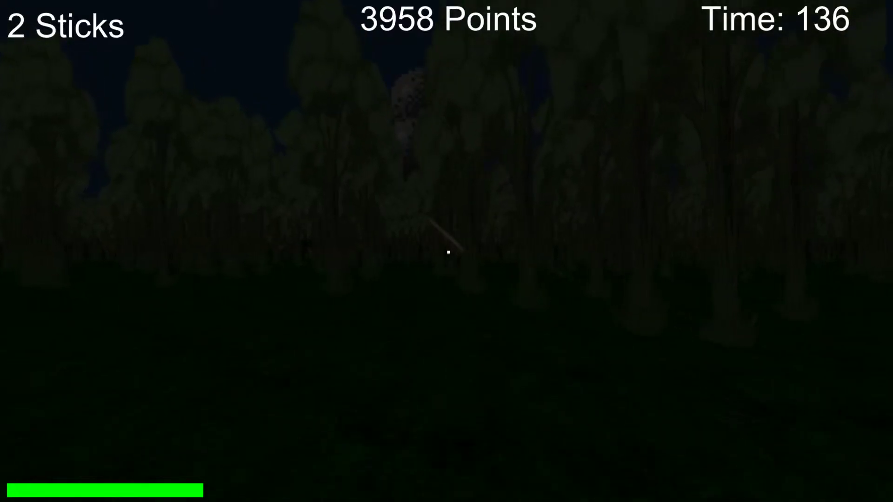
key("w")
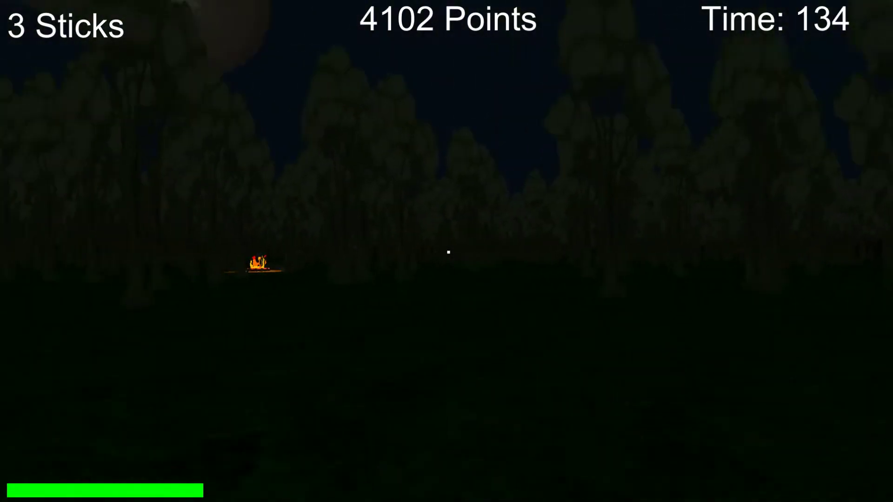
Walk into the campfire to drop the three sticks, reaching 6427 points.
key("w")
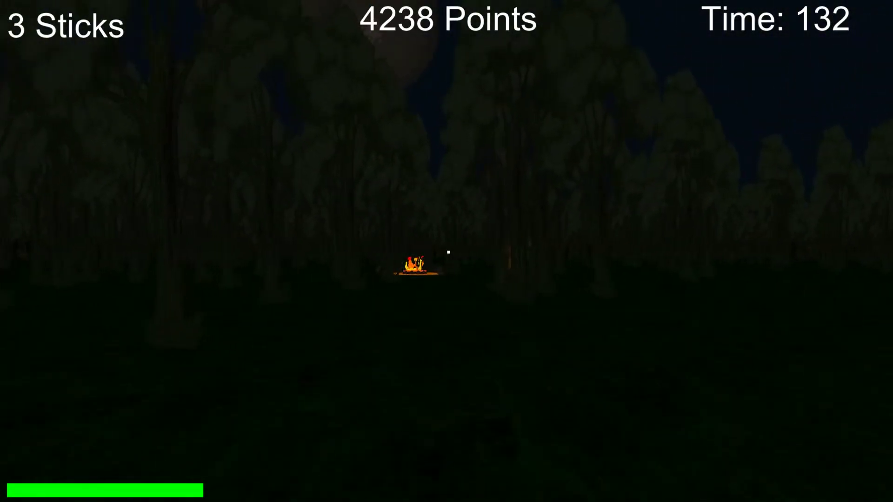
key("w")
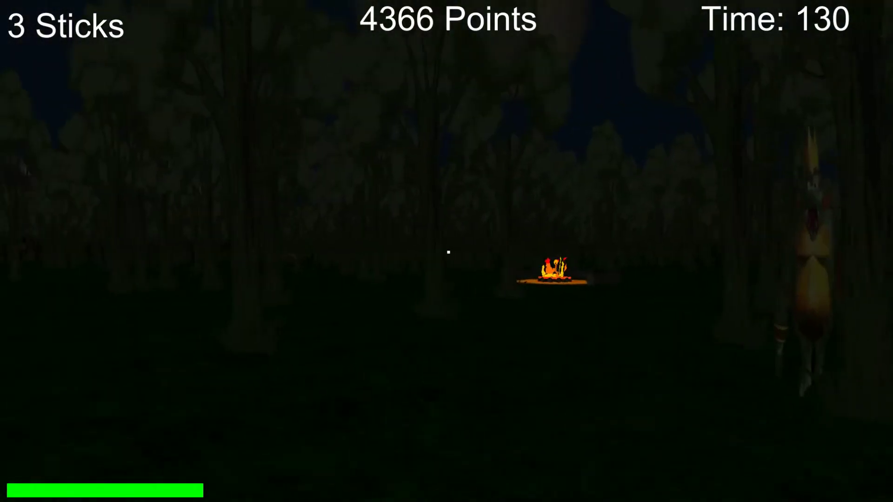
key("w")
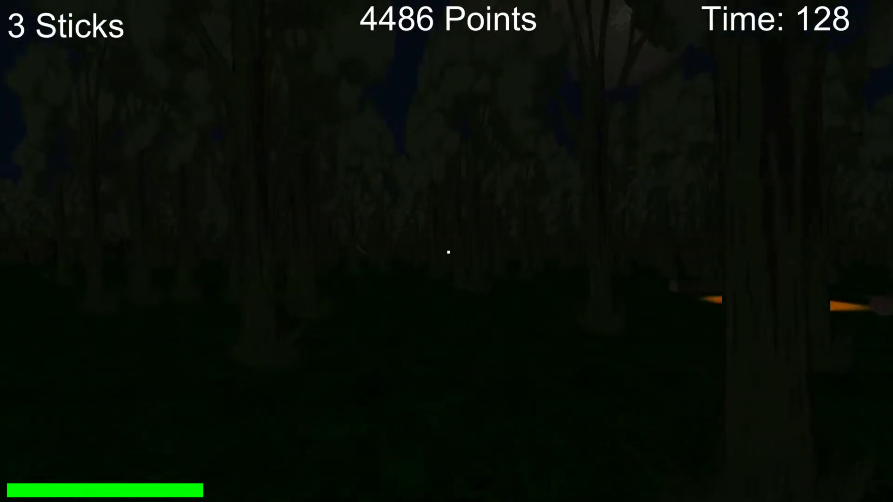
key("w")
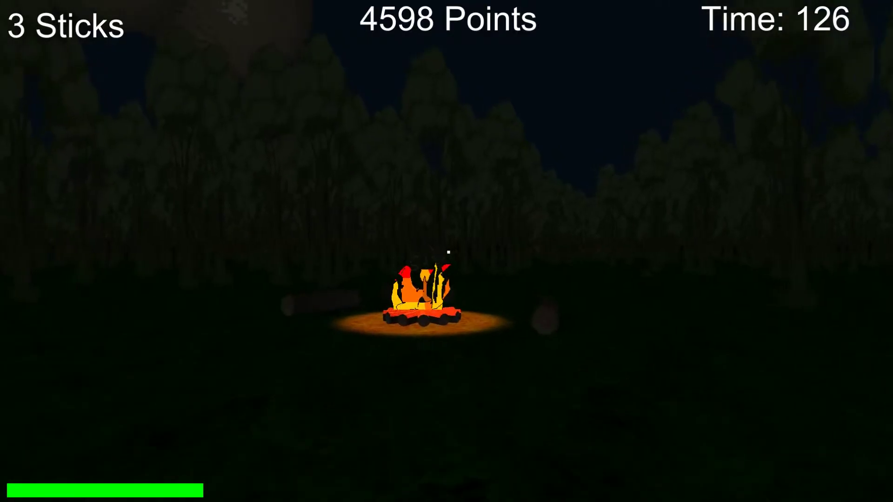
key("w")
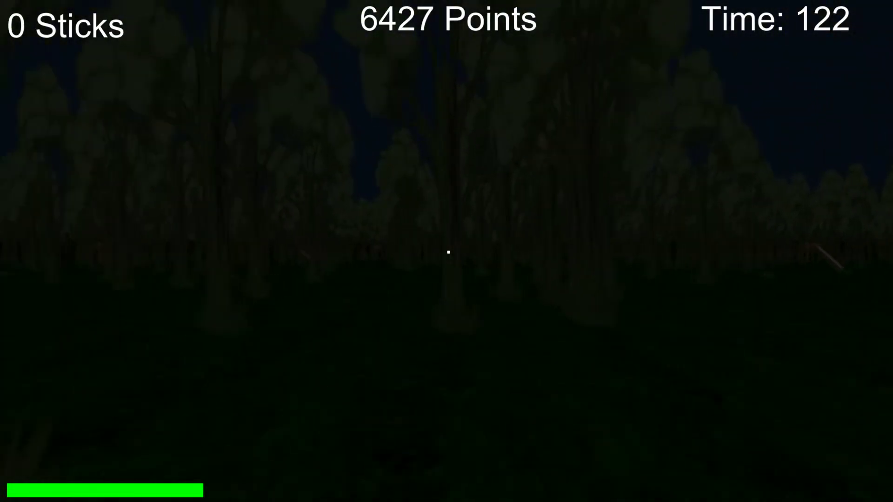
Walk deeper into the forest and pick up two sticks.
key("w")
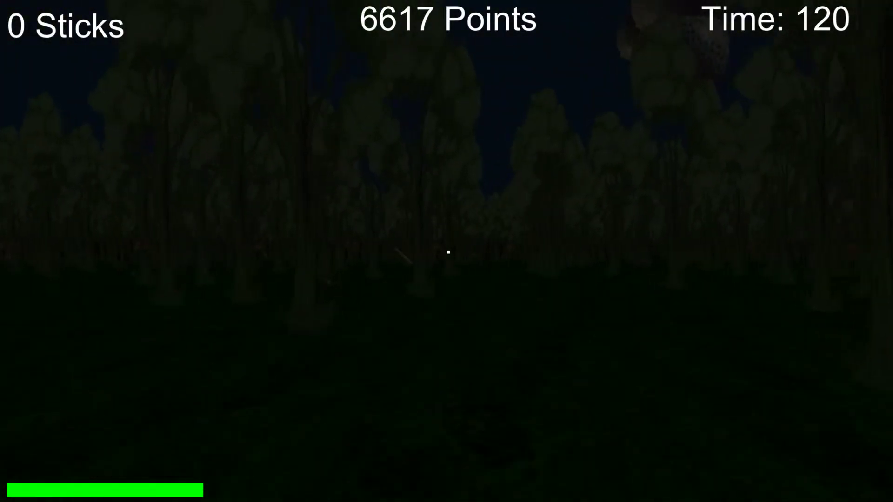
key("w")
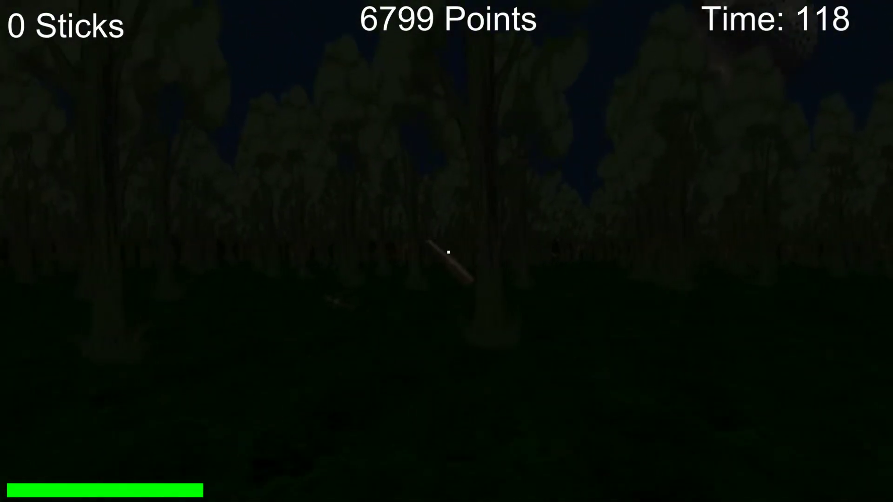
left_click(449, 253)
key("w")
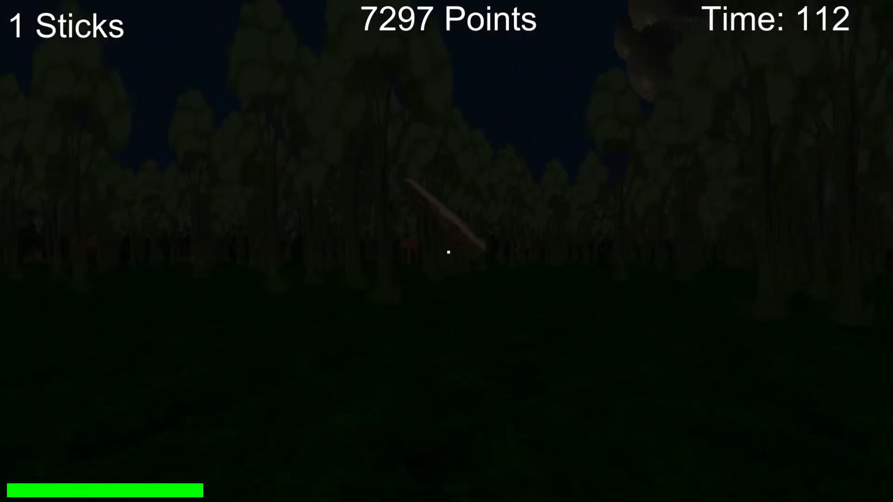
left_click(449, 253)
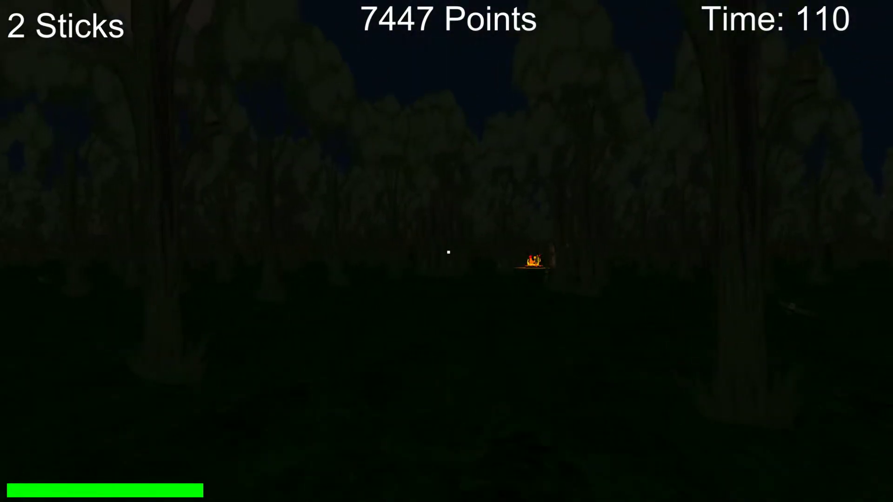
Steer back through the trees to the campfire carrying the two sticks.
key("d")
key("a")
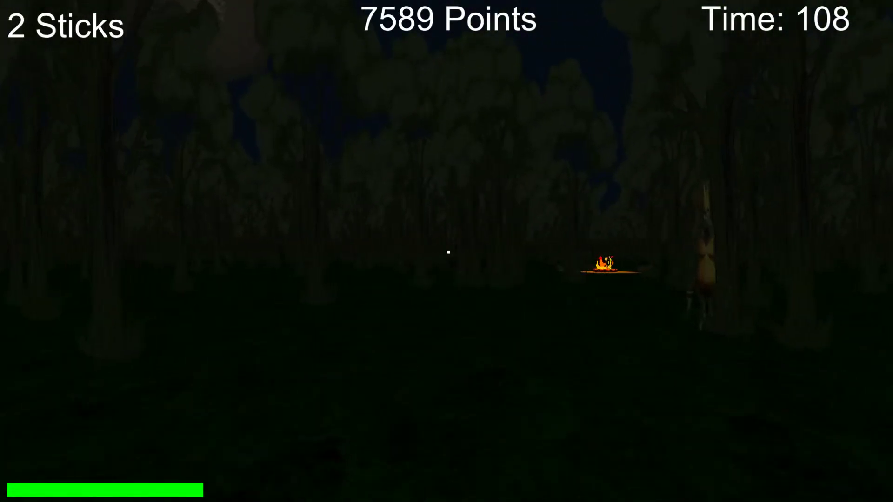
key("d")
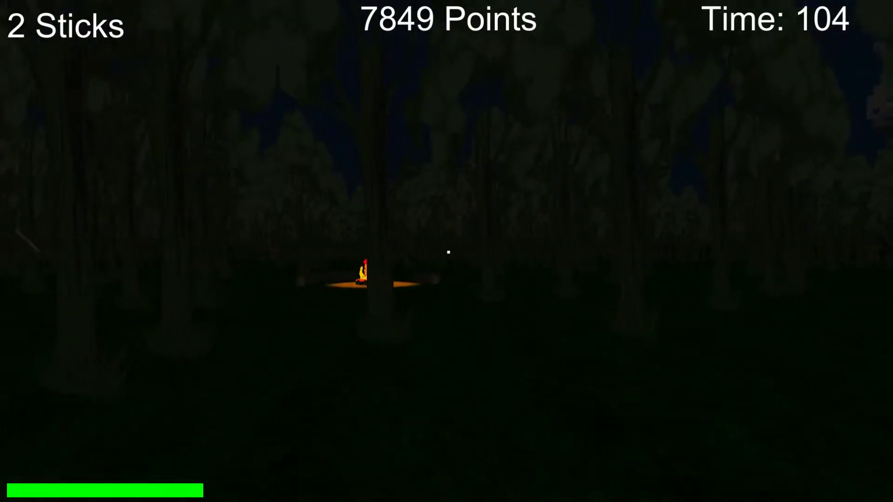
key("w")
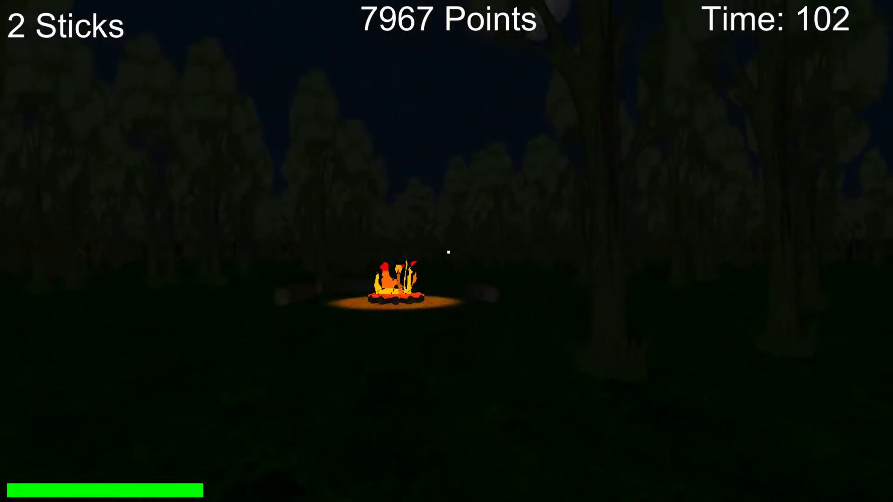
key("w")
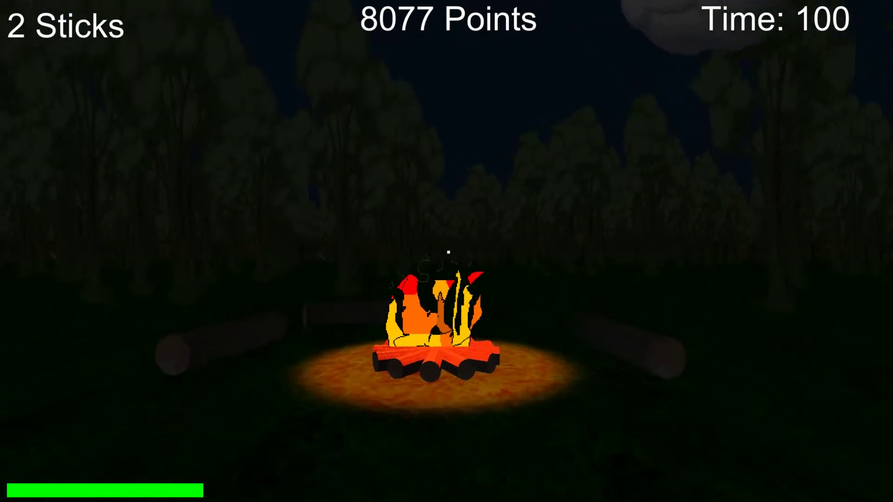
Drop the two sticks into the fire, then collect four sticks in the forest.
key("w")
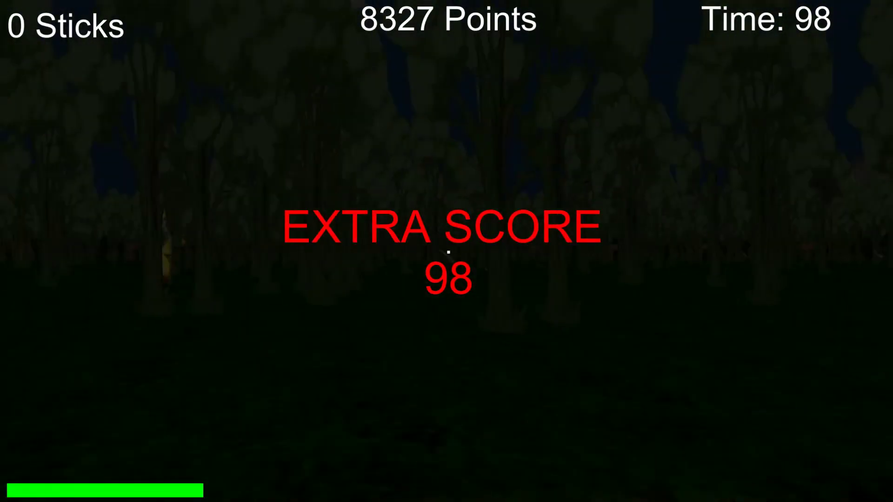
key("w")
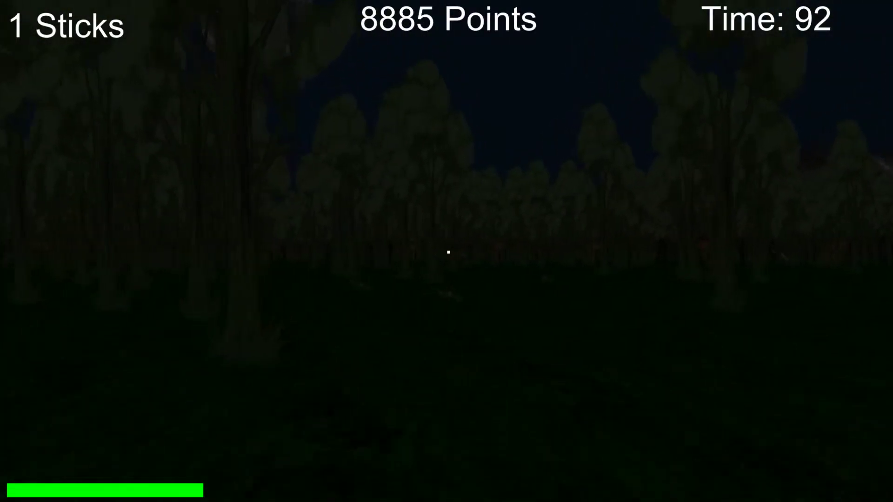
key("w")
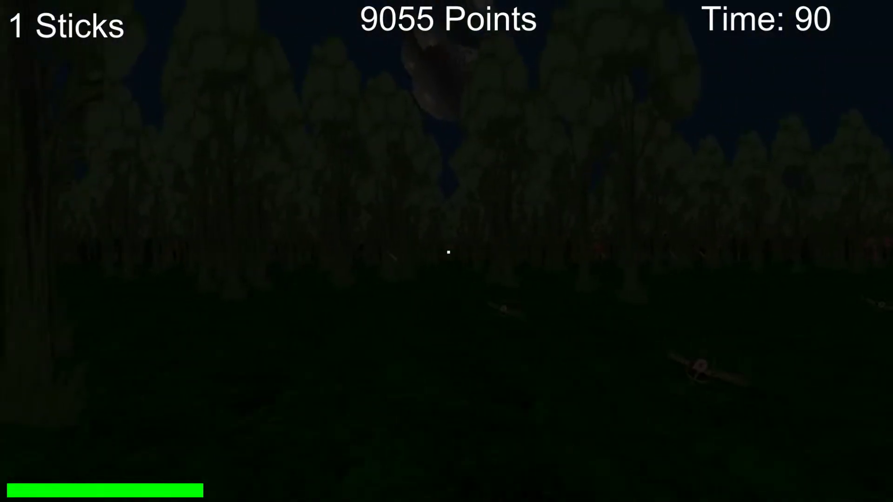
key("w")
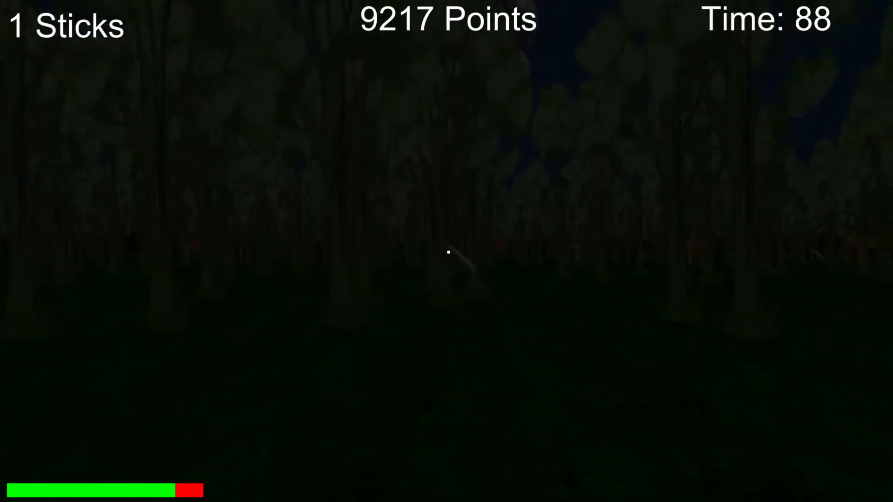
key("w")
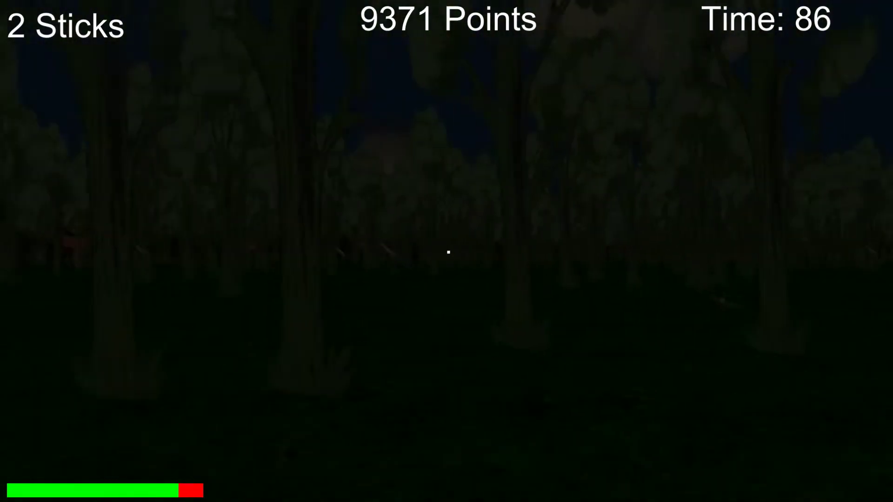
key("w")
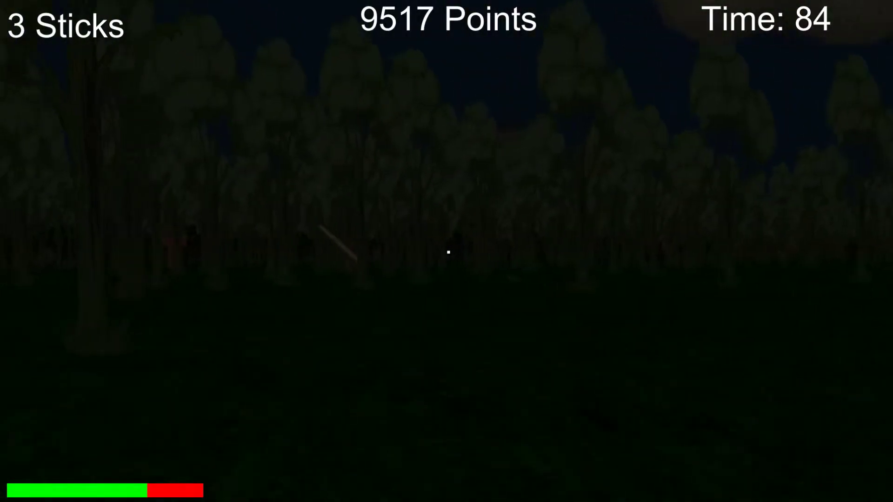
Walk back into the campfire with four sticks for a 2605 extra score.
key("w")
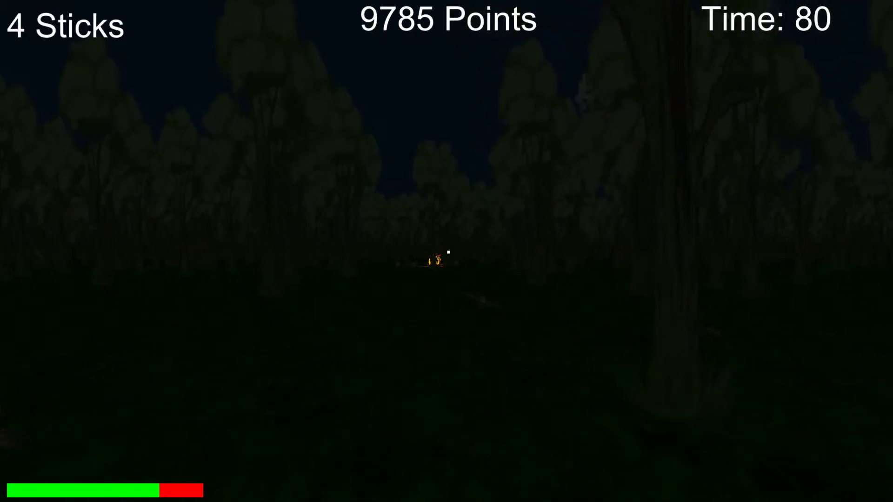
key("w")
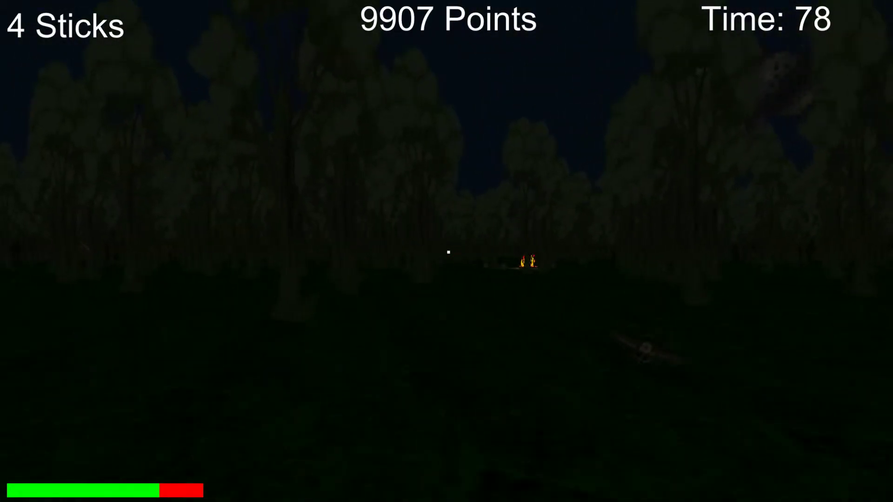
key("w")
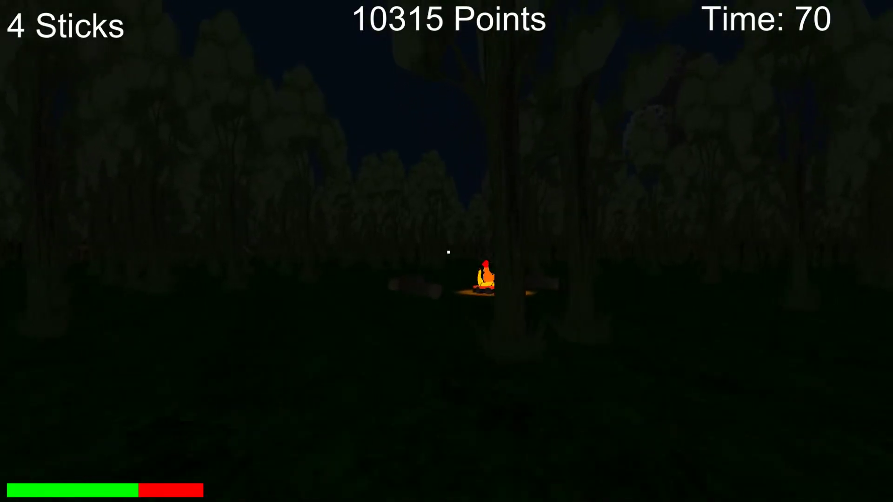
key("w")
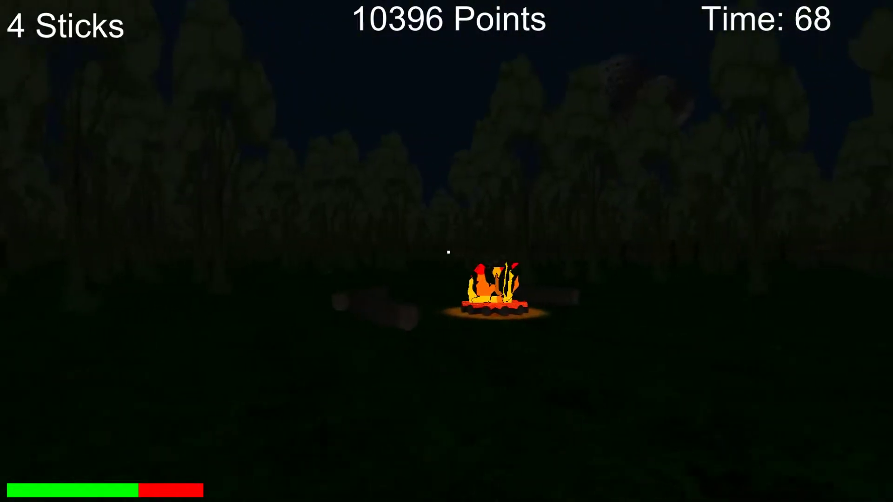
key("w")
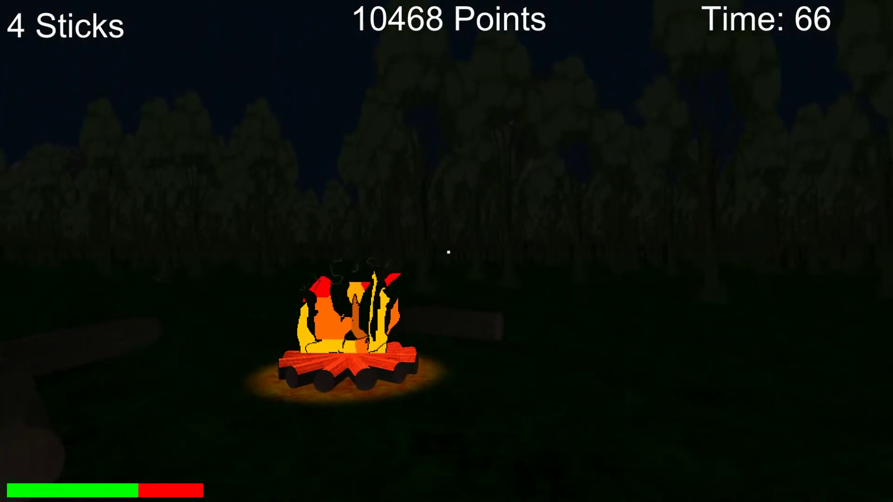
key("w")
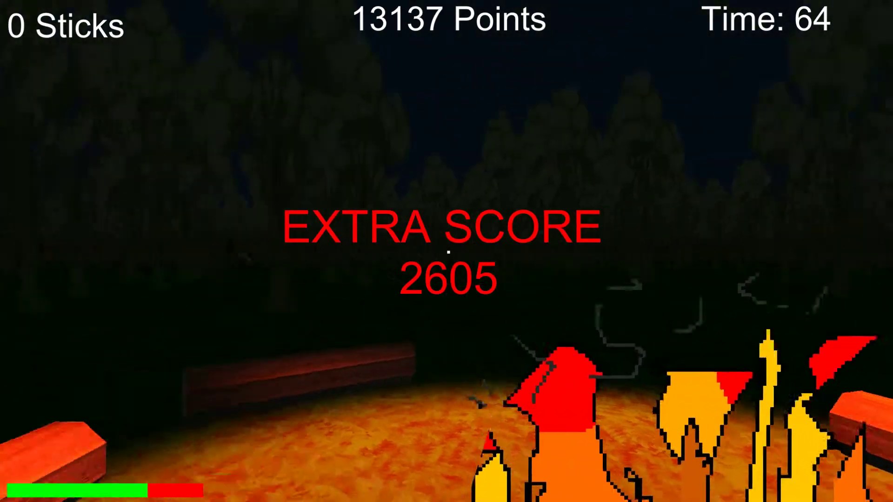
key("w")
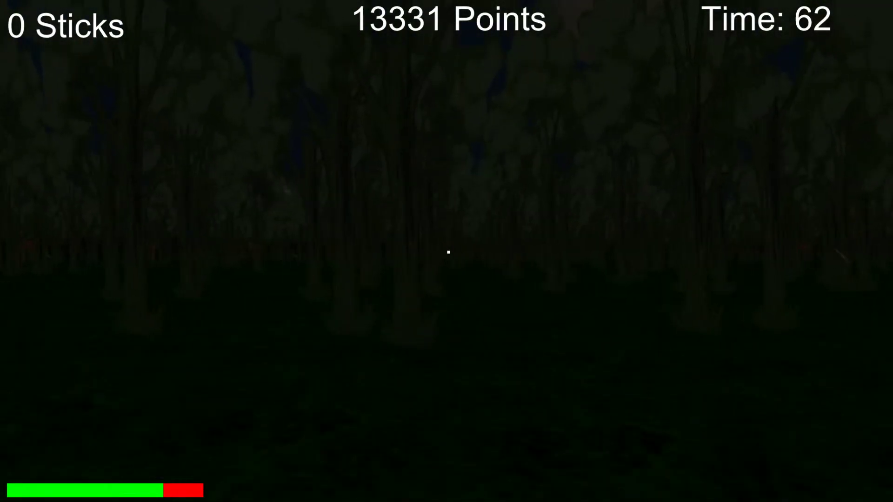
Search the forest and click sticks under the crosshair until five are collected.
key("w")
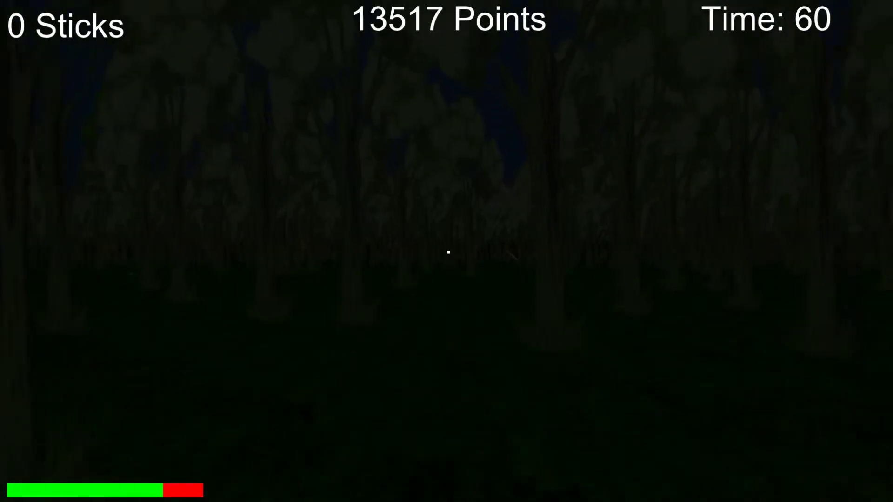
key("w")
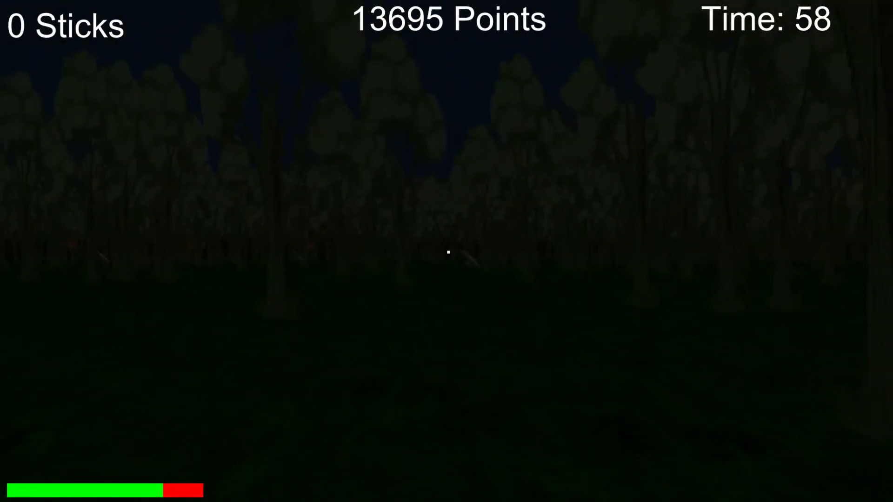
left_click(448, 252)
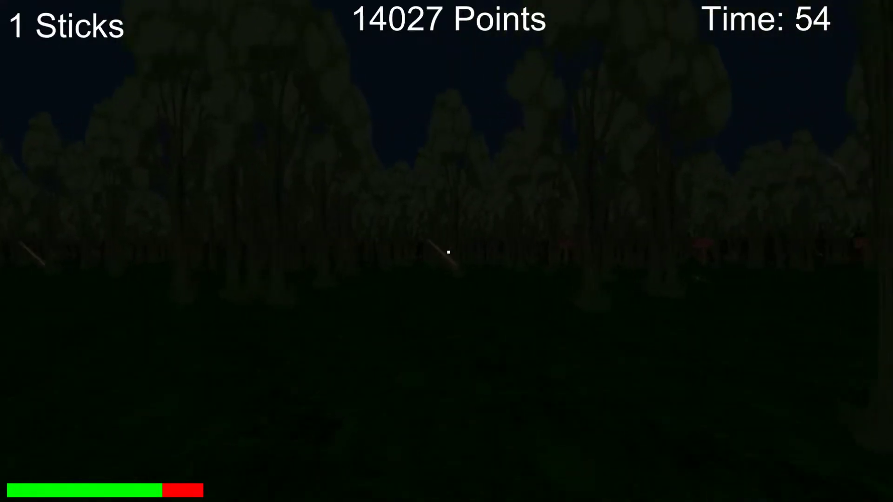
left_click(448, 252)
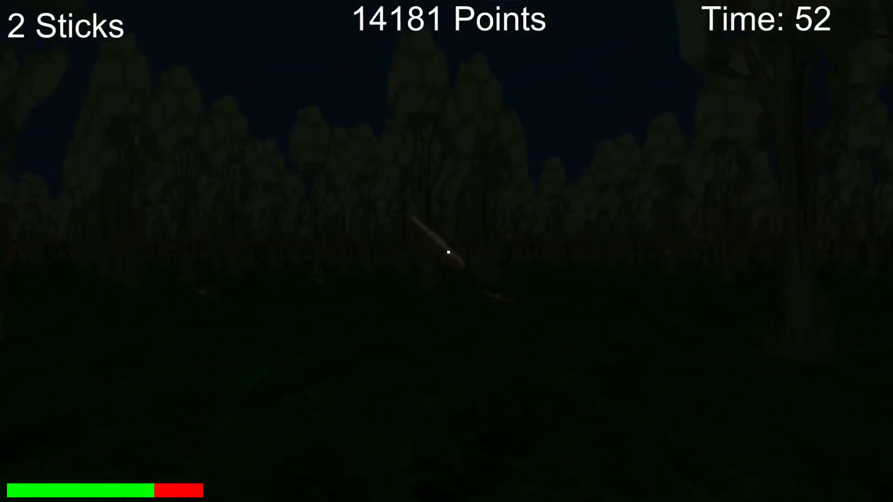
left_click(449, 252)
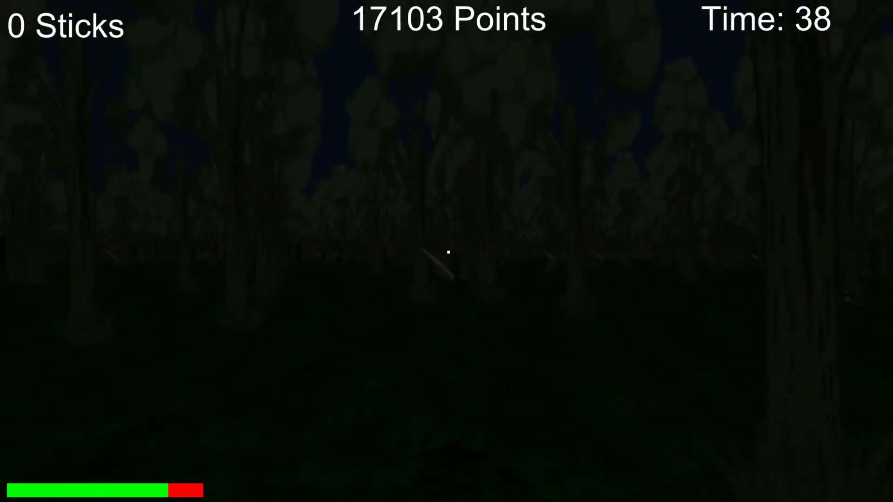
left_click(448, 252)
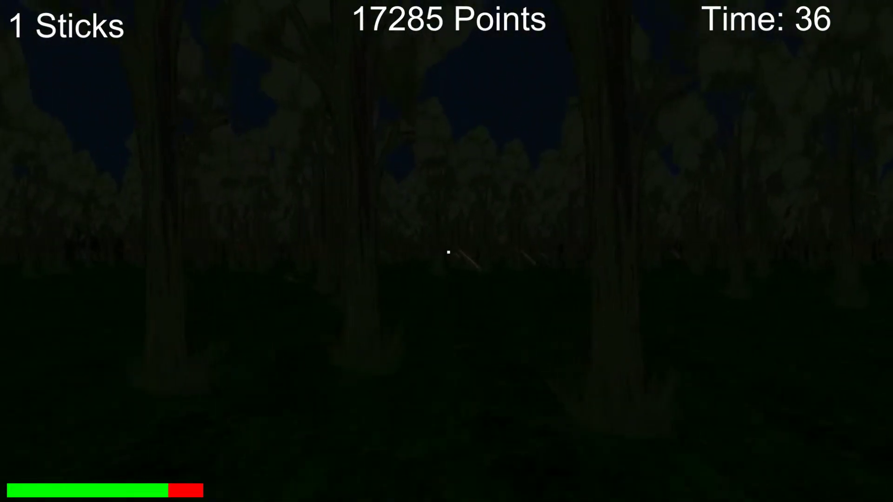
left_click(448, 252)
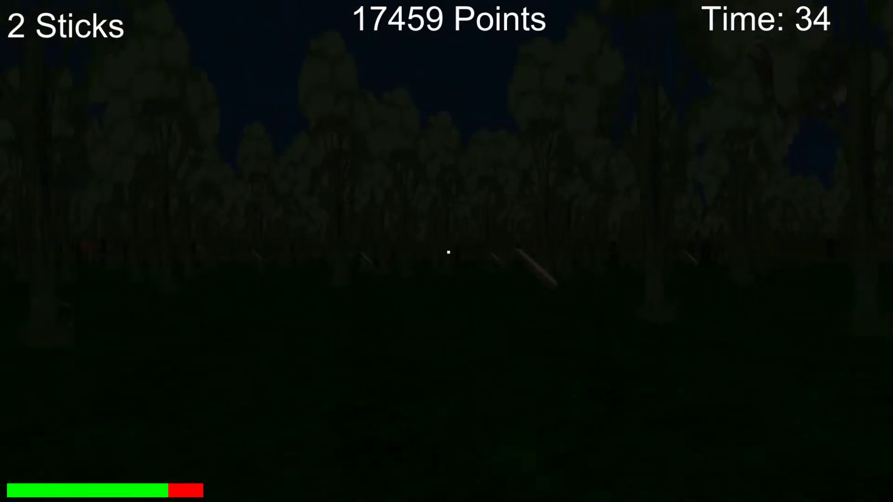
left_click(448, 252)
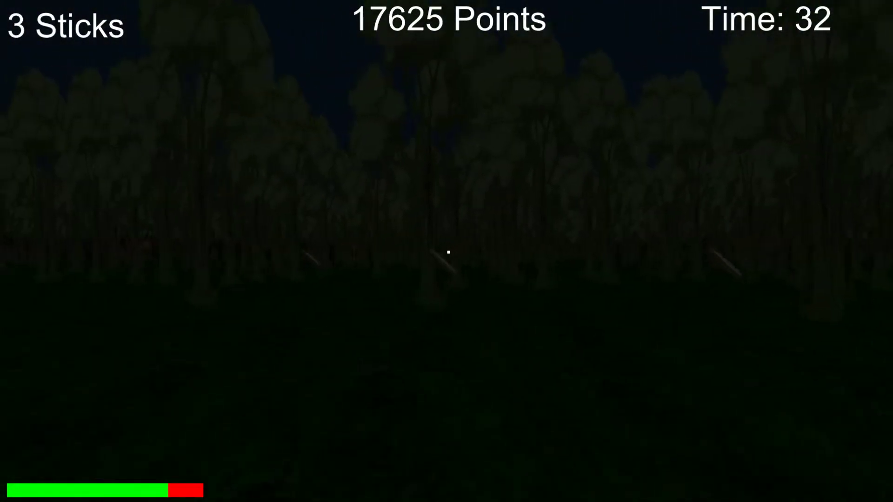
left_click(448, 252)
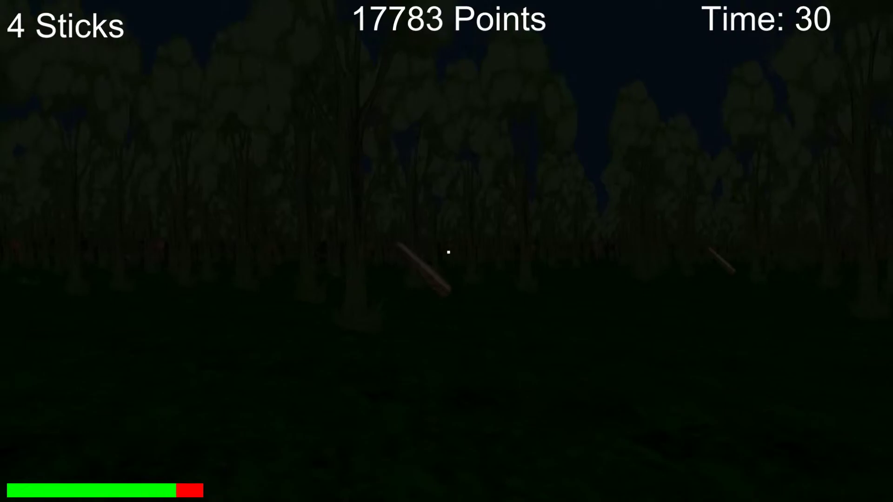
left_click(448, 251)
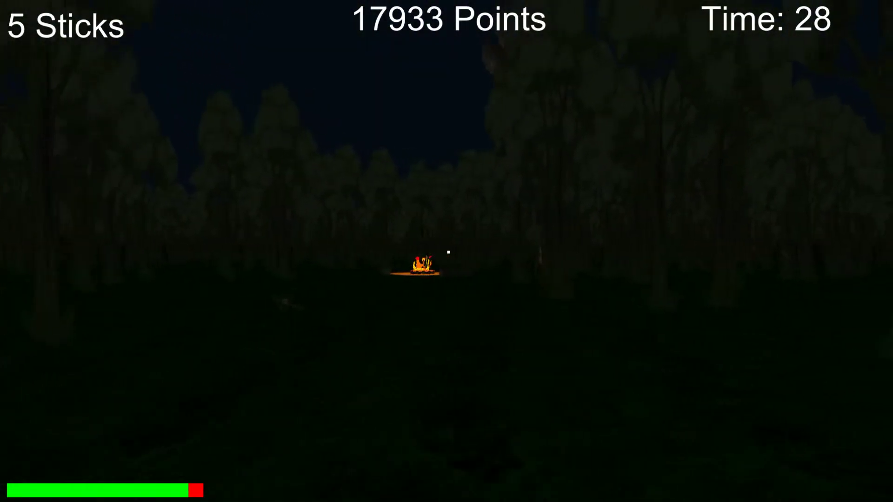
Walk up to the campfire and throw in the five sticks, reaching 29287 points.
key("w")
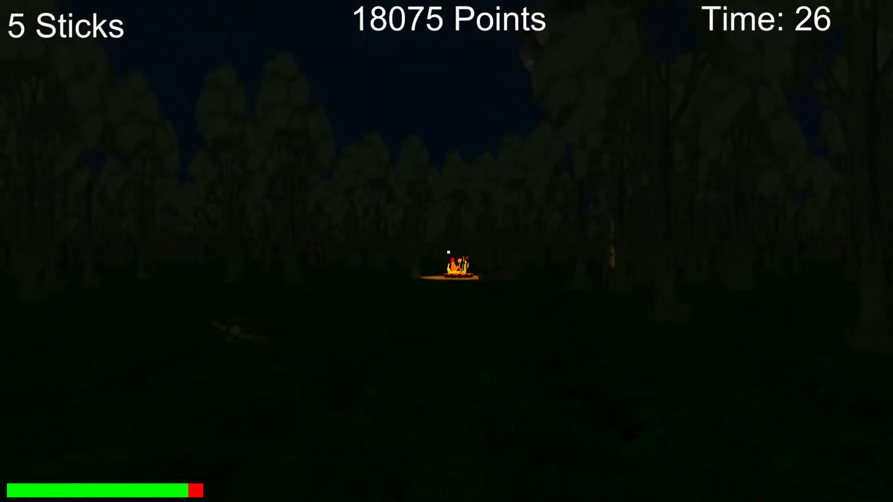
key("w")
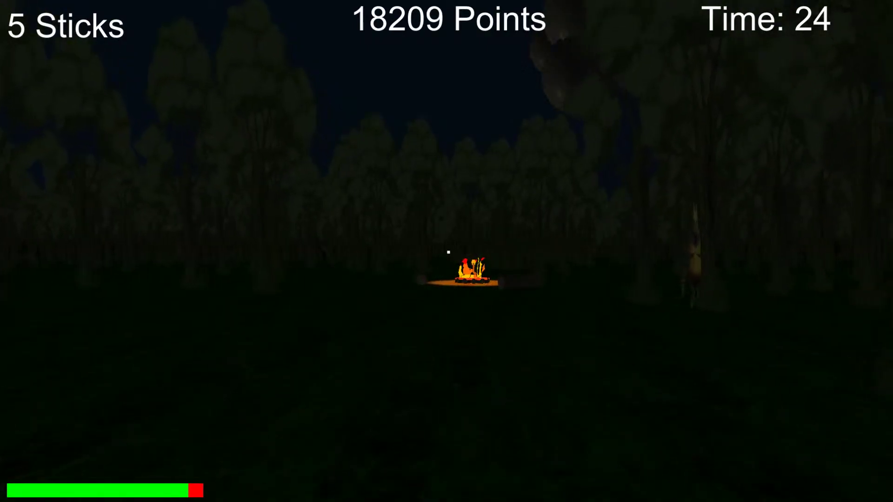
key("w")
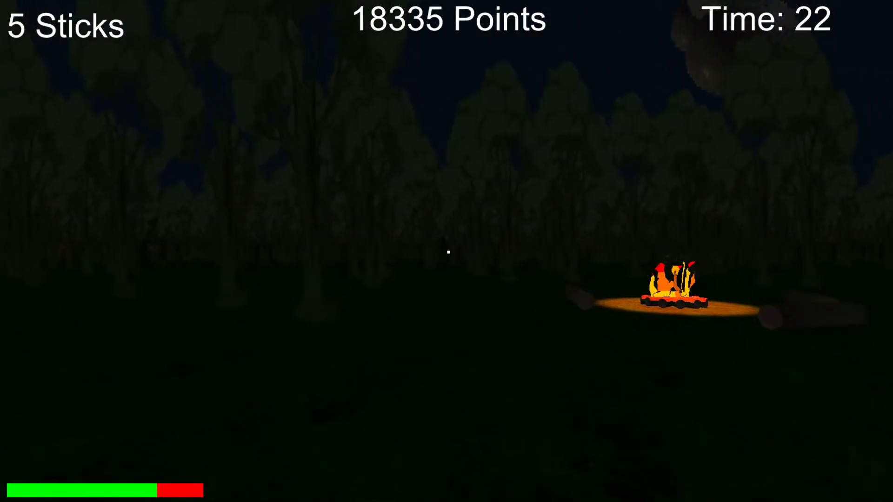
key("w")
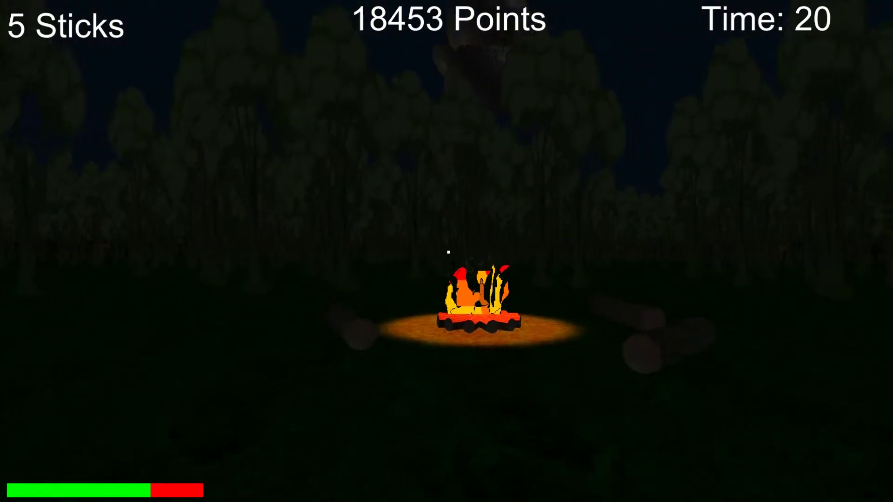
key("w")
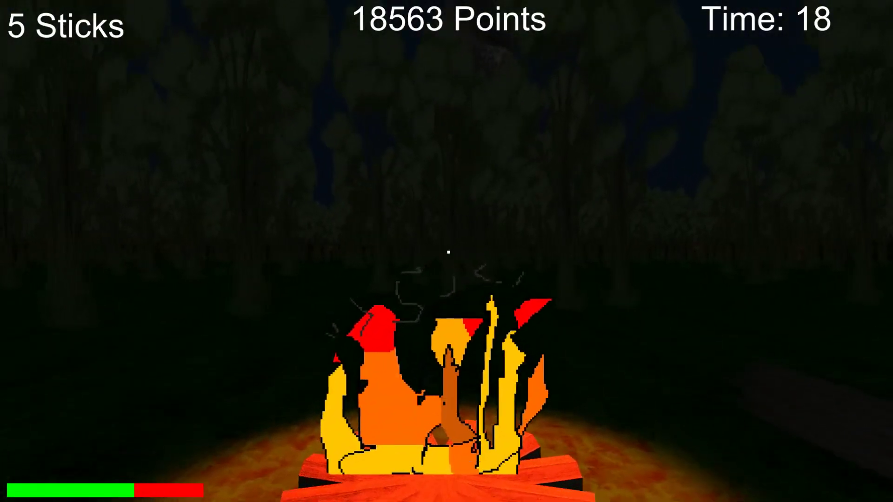
key("w")
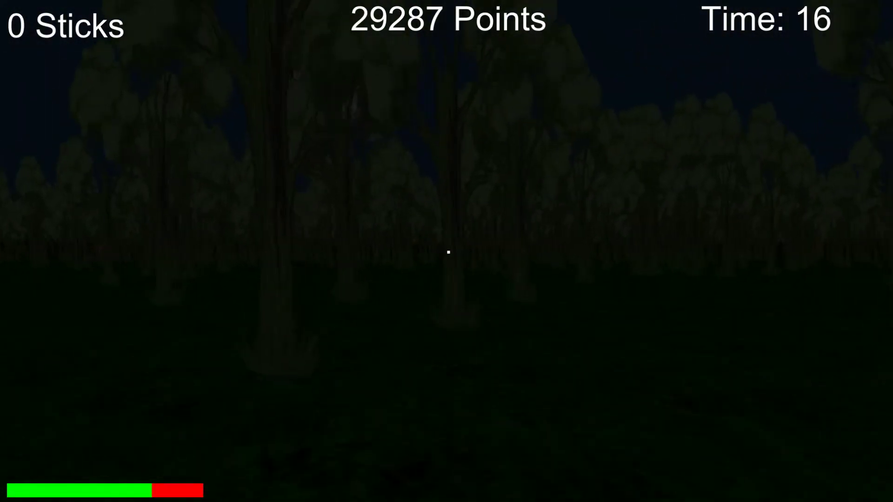
Roam the forest, then face the campfire as the timer hits 0 at 30583 points.
key("w")
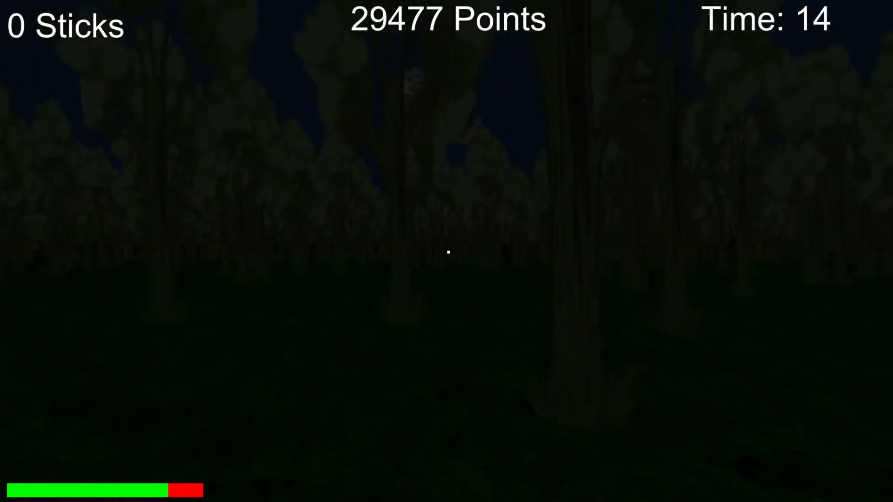
key("w")
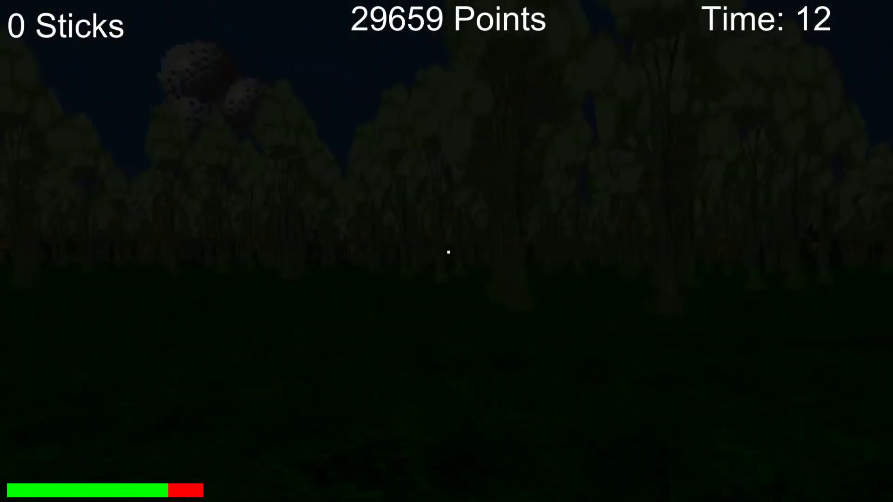
key("w")
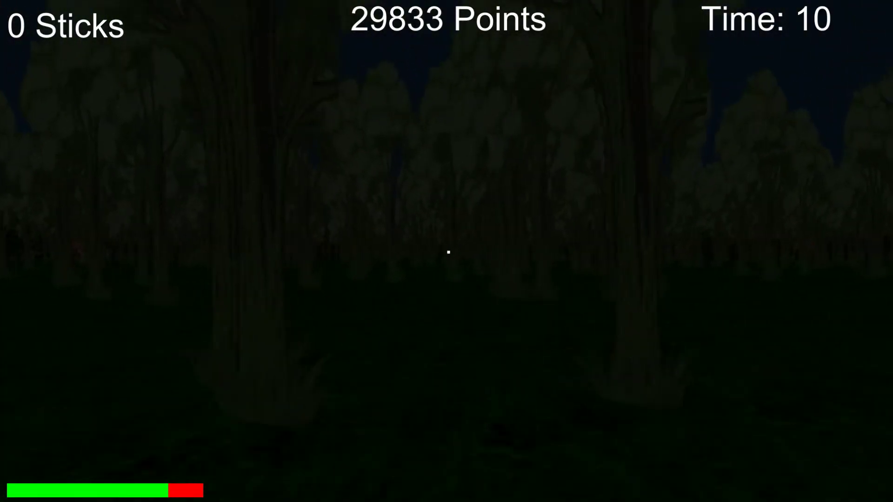
key("w")
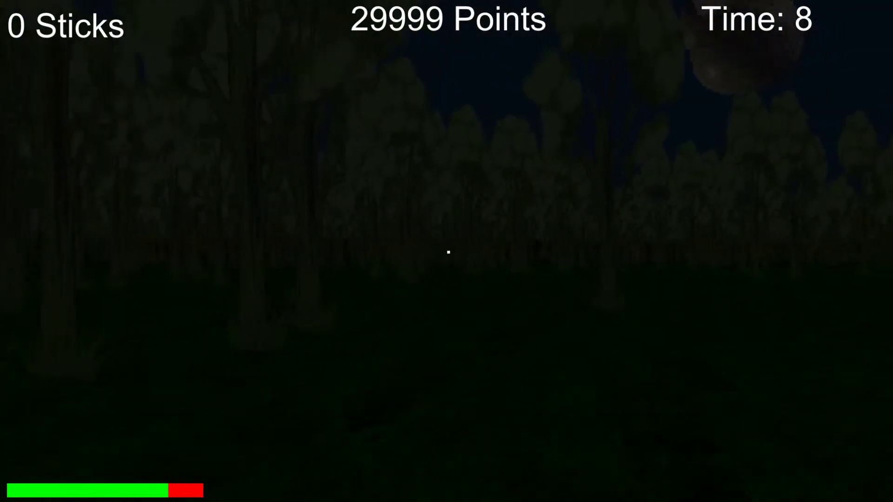
key("w")
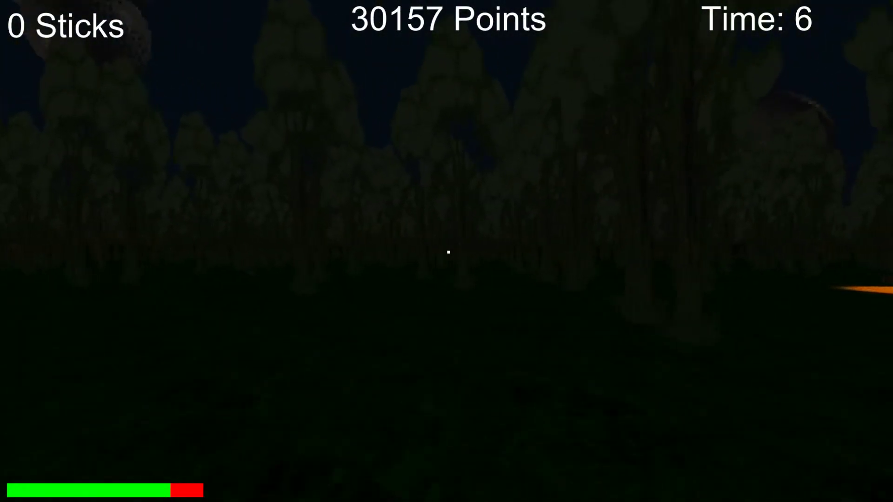
key("w")
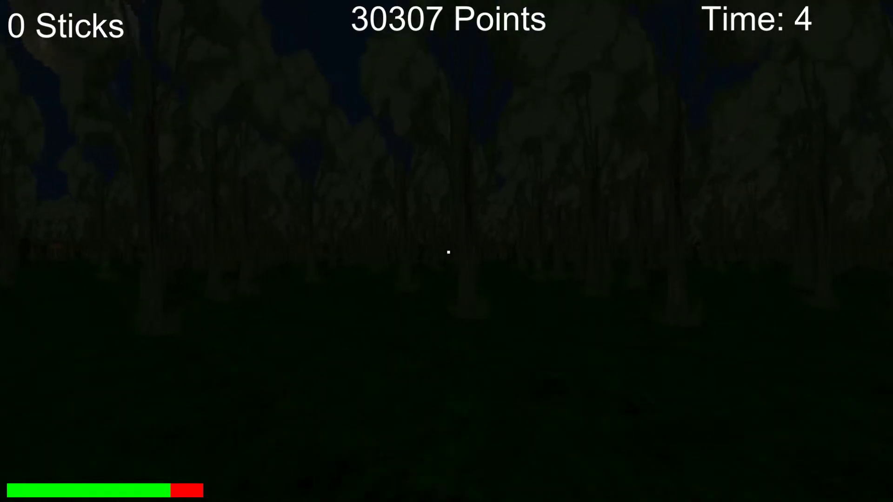
key("w")
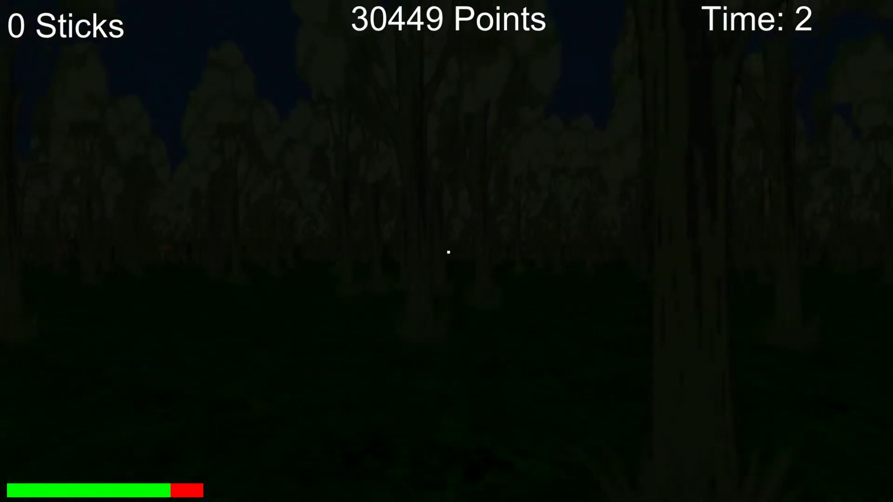
key("w")
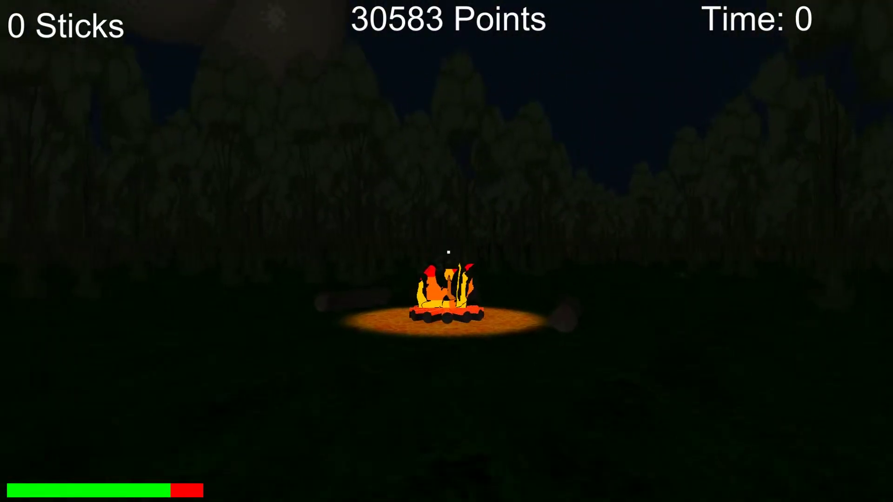